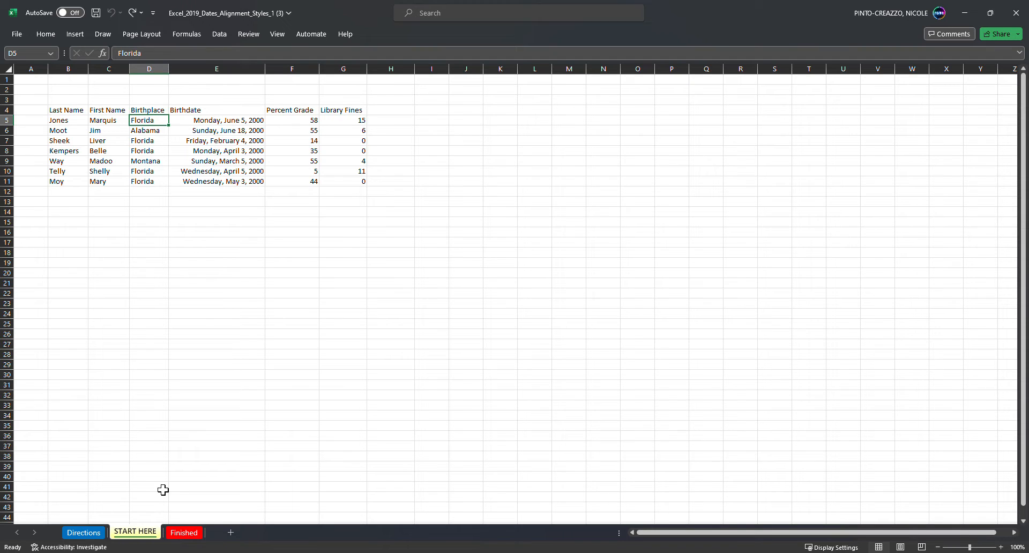
# Step: Review the Directions and Finished sheets, then return to the START HERE sheet
pyautogui.click(86, 533)
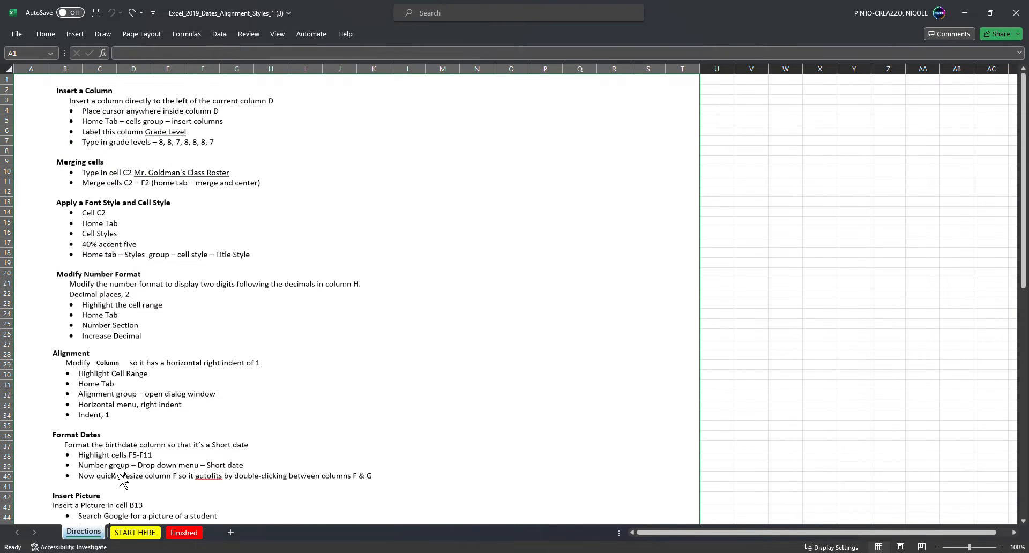
pyautogui.click(143, 535)
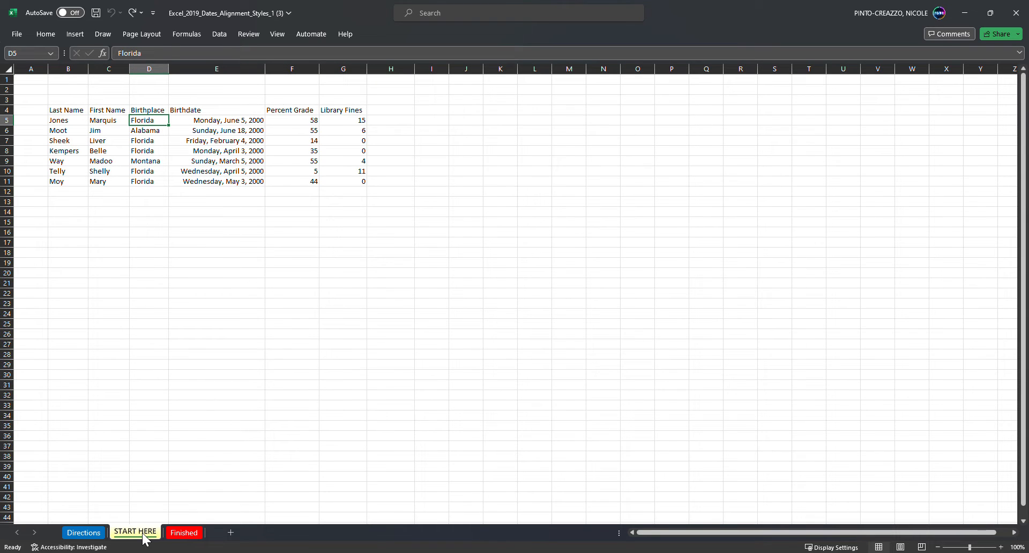
pyautogui.click(184, 534)
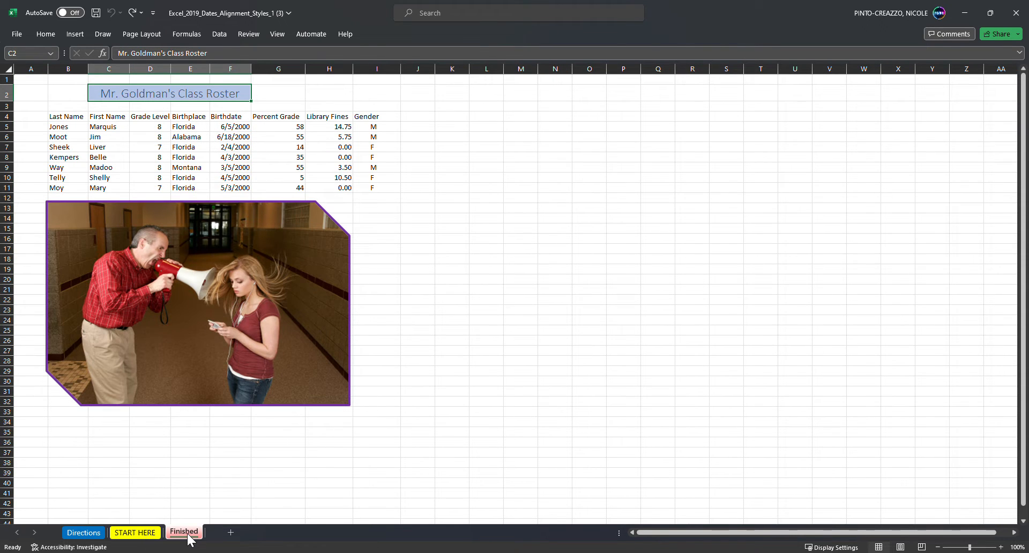
pyautogui.click(142, 535)
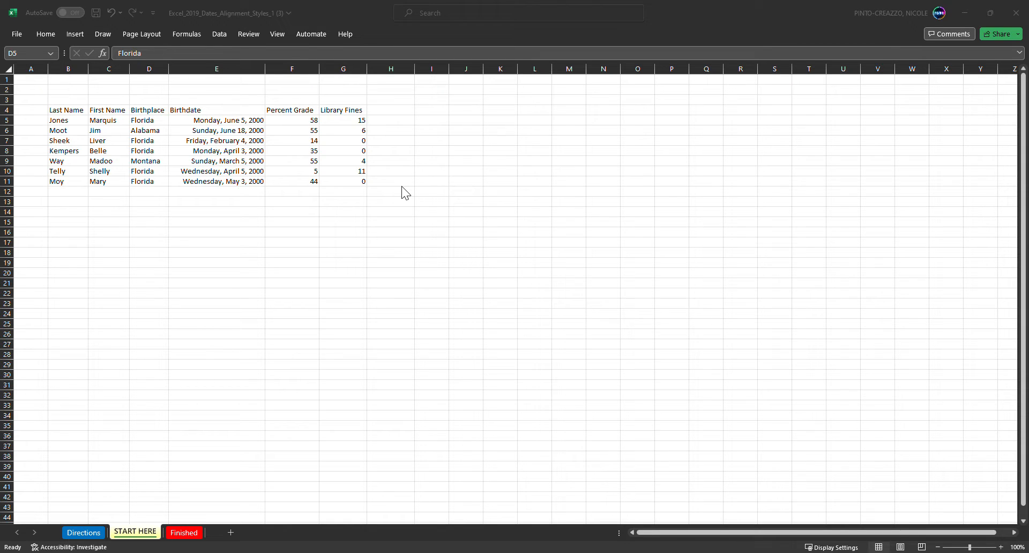
# Step: Insert a new column directly before the Birthplace column and label it "Grade Level" in cell D4
pyautogui.click(149, 123)
pyautogui.press('Return')
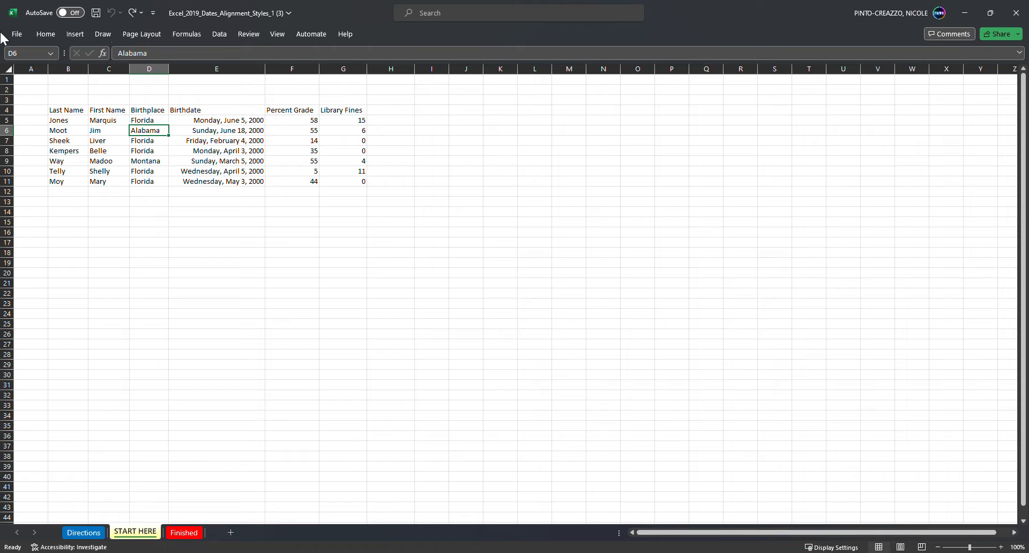
pyautogui.click(46, 34)
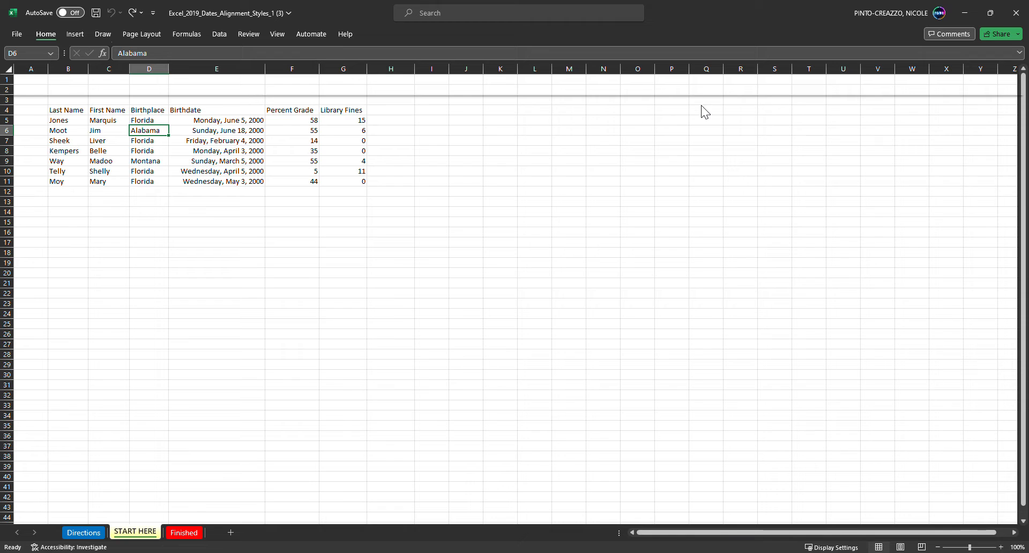
pyautogui.hotkey('alt', 'i')
pyautogui.press('c')
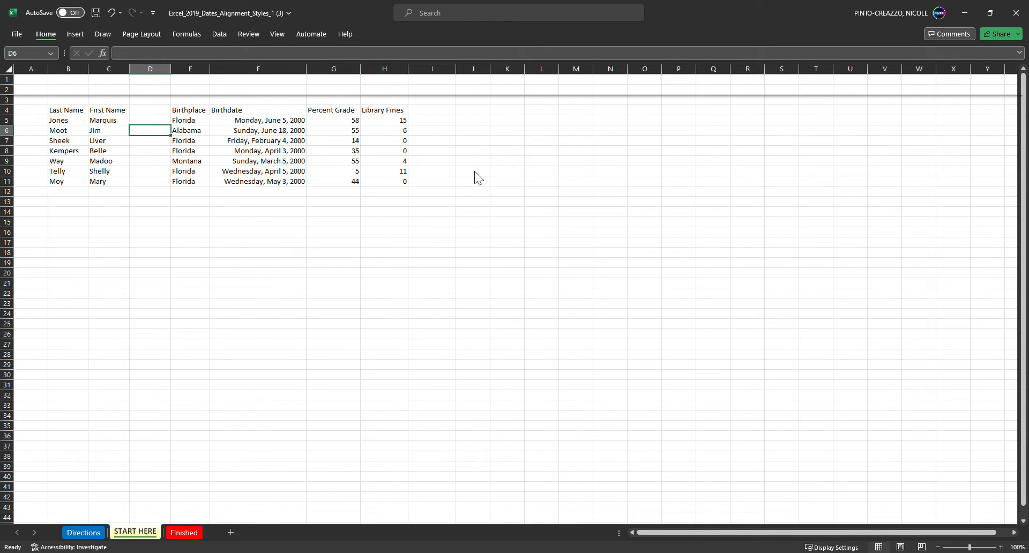
pyautogui.click(151, 111)
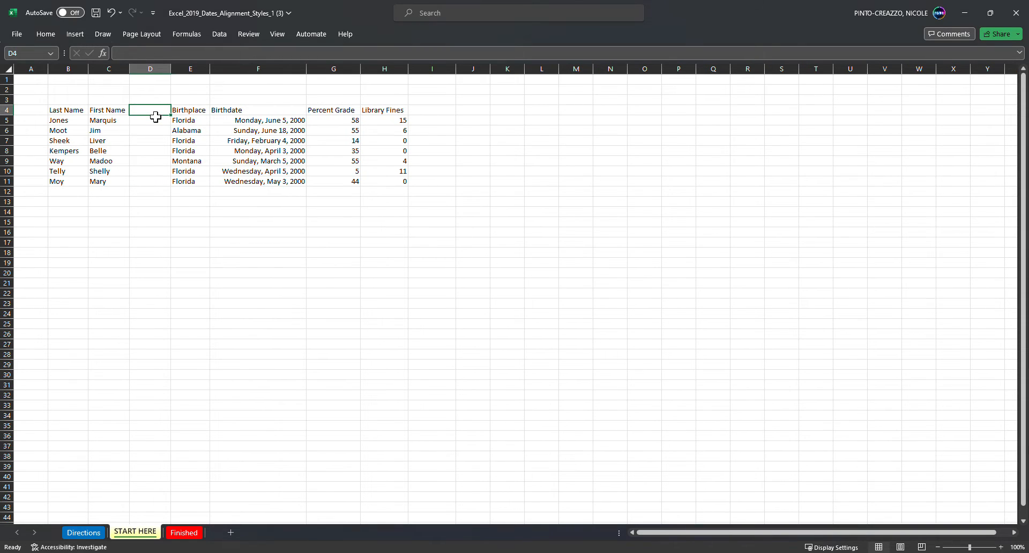
pyautogui.write('Grade Level')
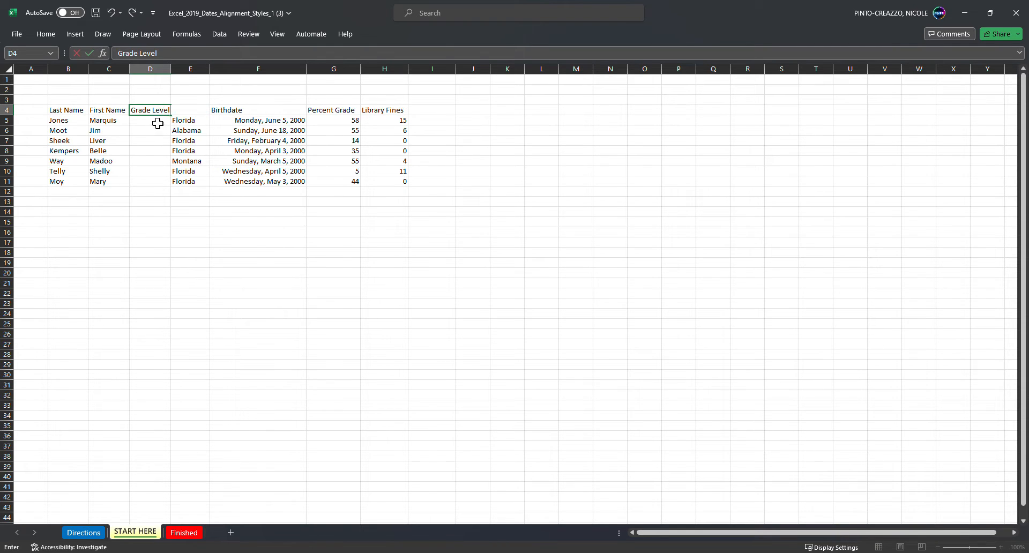
# Step: Fill the Grade Level cells D5 to D11 with 8, 8, 7, 8, 8, 8 and 7
pyautogui.click(158, 124)
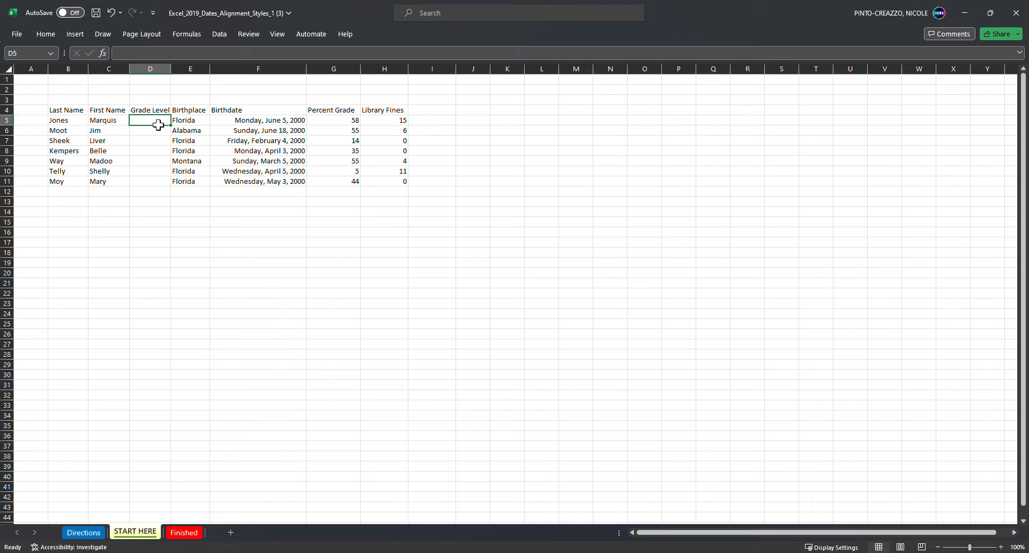
pyautogui.write('8')
pyautogui.press('Return')
pyautogui.write('8')
pyautogui.press('Return')
pyautogui.write('7')
pyautogui.press('Return')
pyautogui.write('8')
pyautogui.press('Return')
pyautogui.write('8')
pyautogui.press('Return')
pyautogui.write('8')
pyautogui.press('Return')
pyautogui.write('7')
pyautogui.click(166, 268)
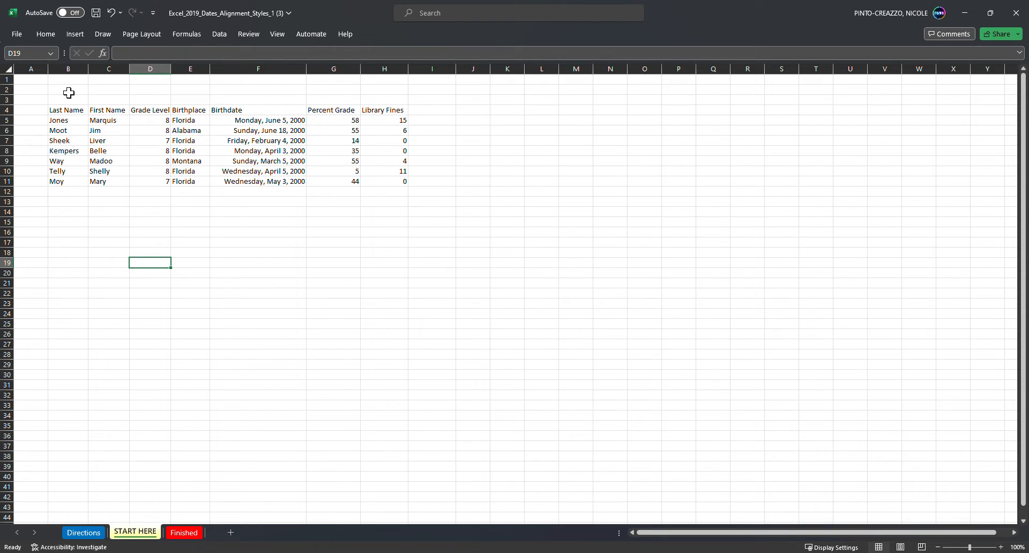
# Step: Enter a title in cell C2 made of the teacher's name in possessive form followed by "Class Roster"
pyautogui.click(113, 90)
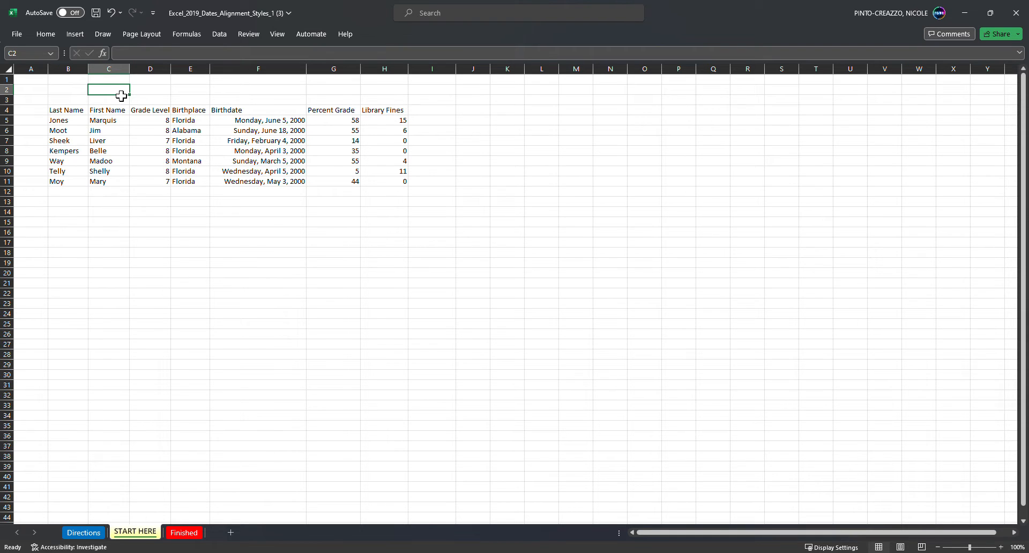
pyautogui.write('Mr.')
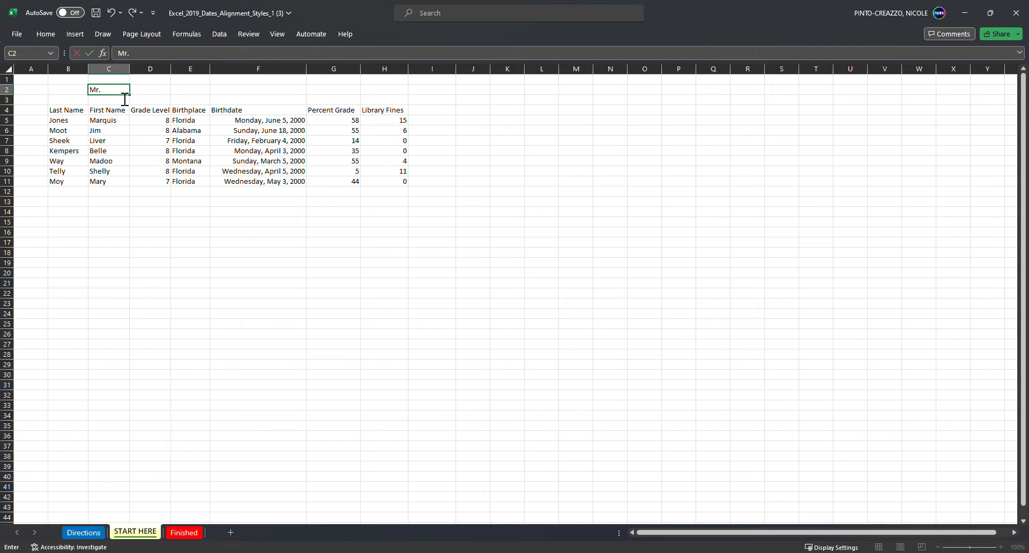
pyautogui.write(" Goldman's Class Roster")
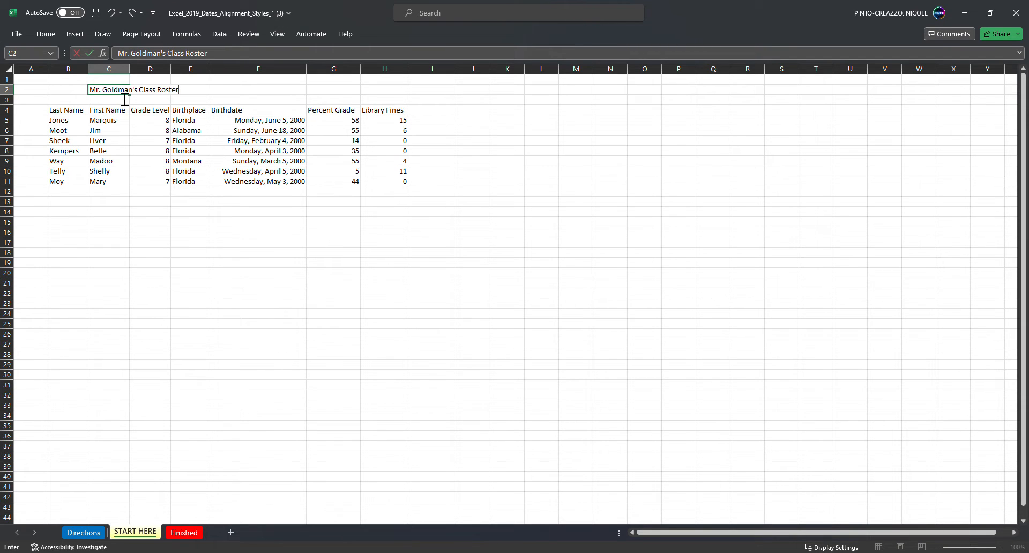
pyautogui.click(158, 171)
# Step: Merge and center the title across cells C2 to F2
pyautogui.click(121, 95)
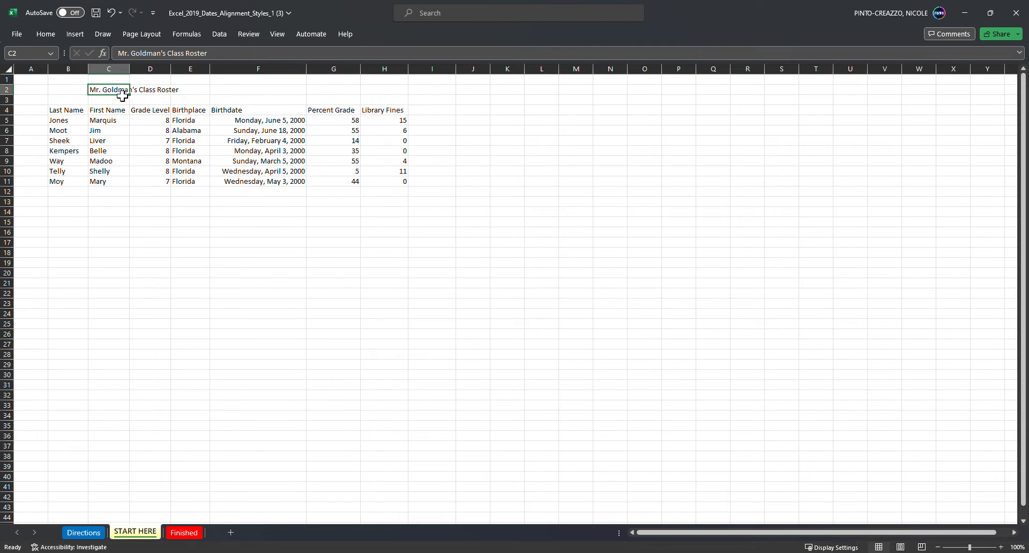
pyautogui.click(219, 92)
pyautogui.click(129, 93)
pyautogui.moveTo(113, 95); pyautogui.dragTo(246, 94)
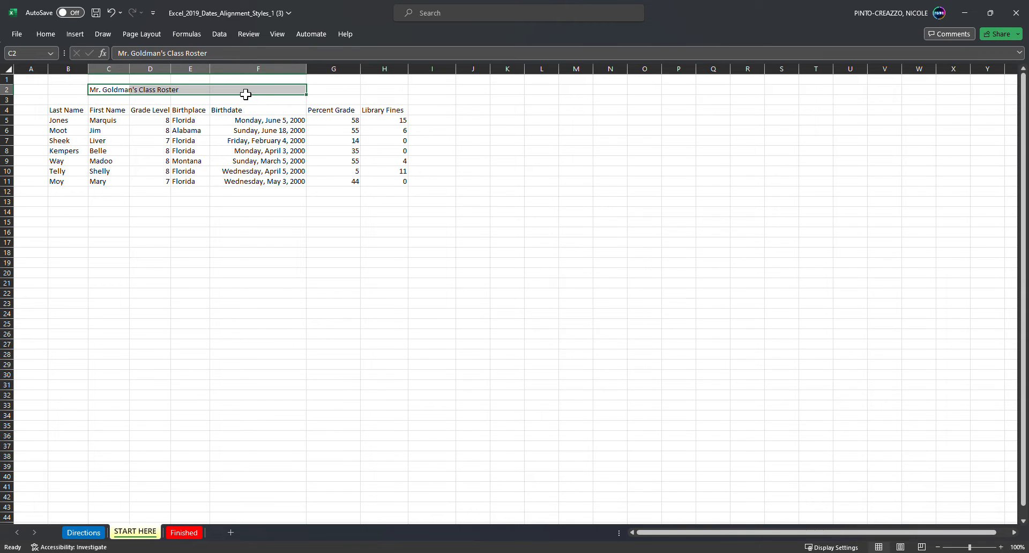
pyautogui.click(45, 34)
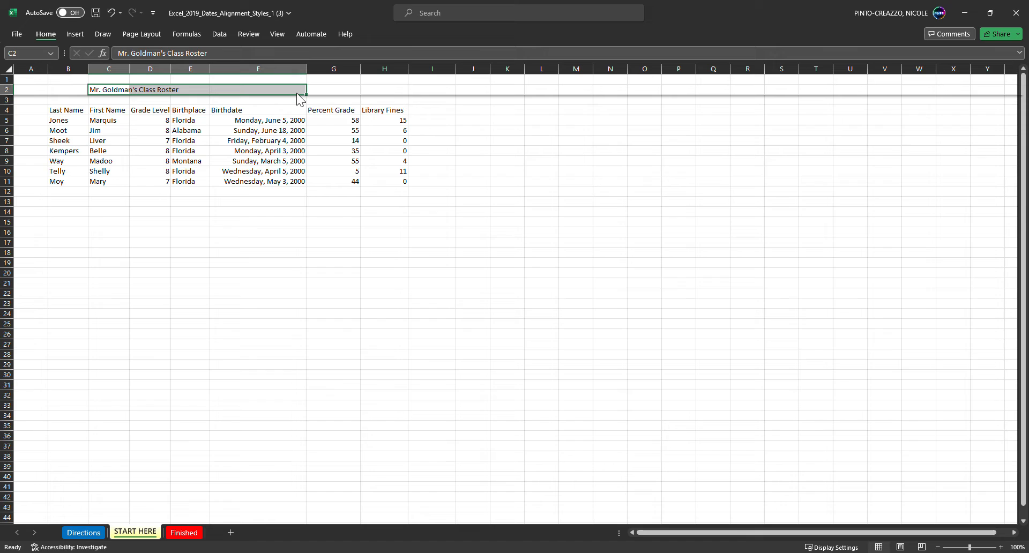
pyautogui.click(343, 77)
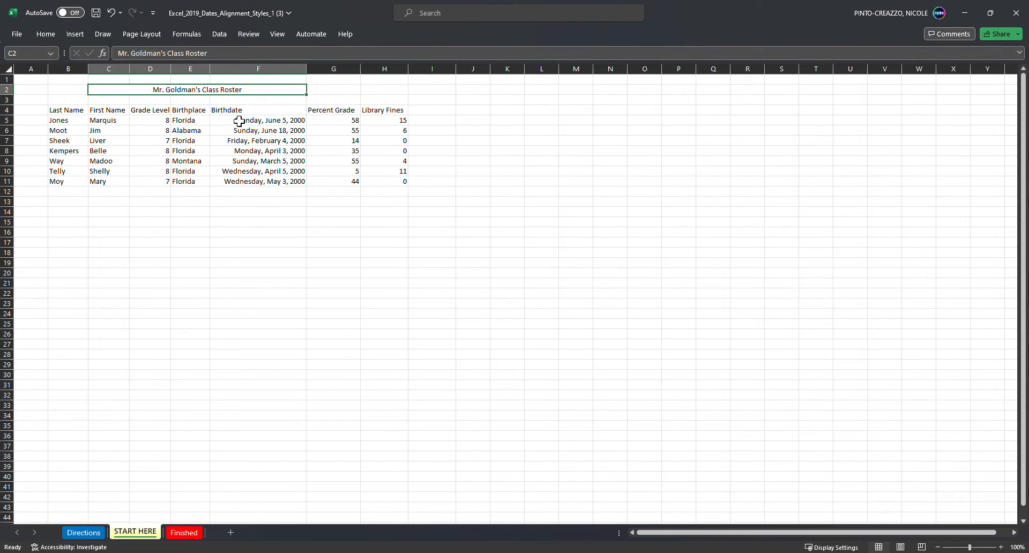
# Step: Keep the Home commands displayed and apply the 40% - Accent5 cell style to the merged title
pyautogui.doubleClick(43, 34)
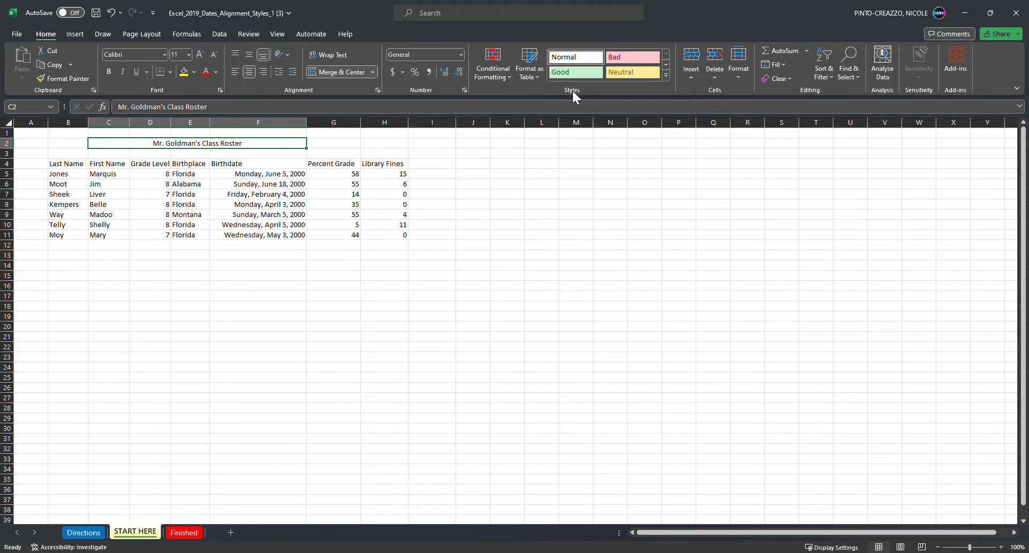
pyautogui.click(665, 76)
pyautogui.click(792, 210)
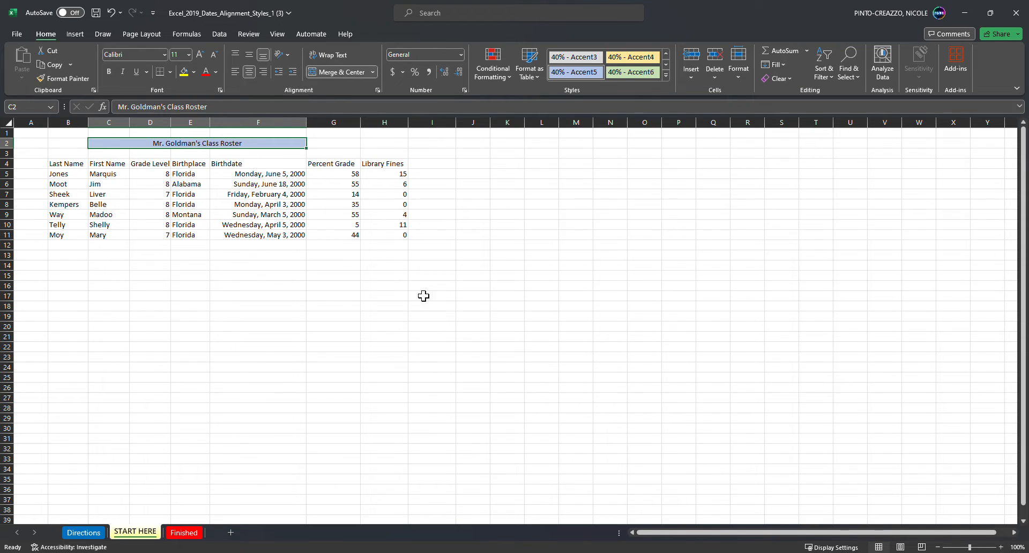
pyautogui.click(426, 277)
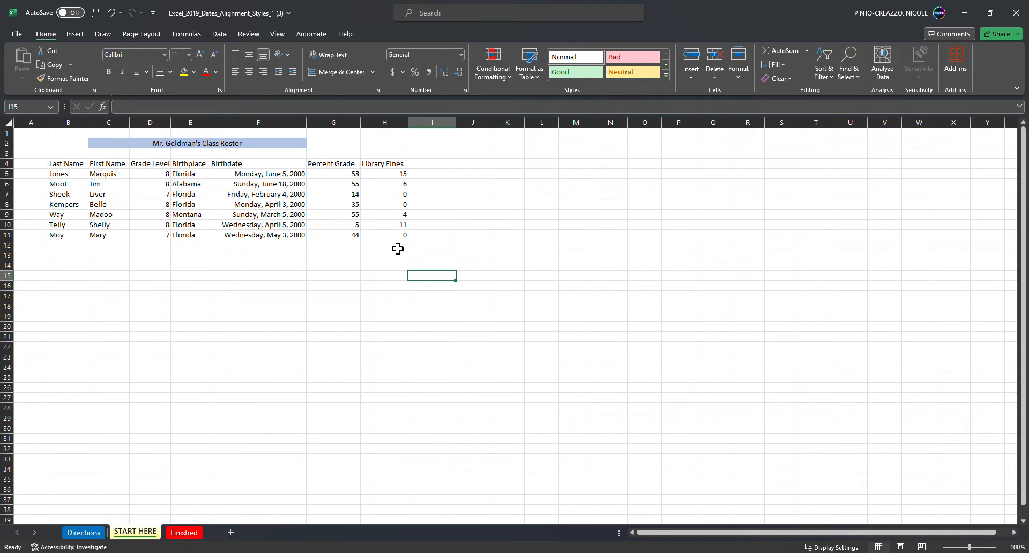
# Step: Format the library fines in cells H5 to H11 to show two decimal places
pyautogui.click(400, 177)
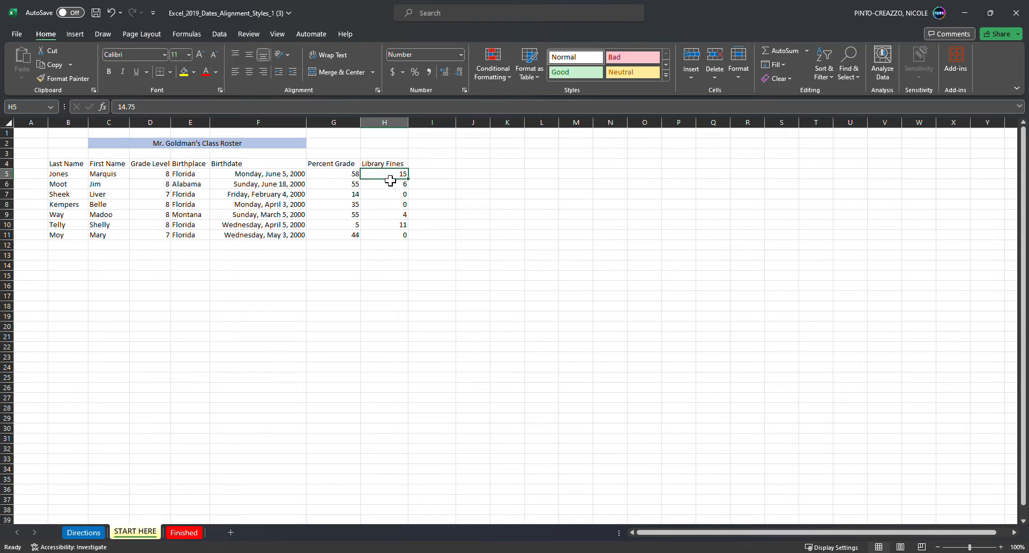
pyautogui.moveTo(392, 179); pyautogui.dragTo(395, 239)
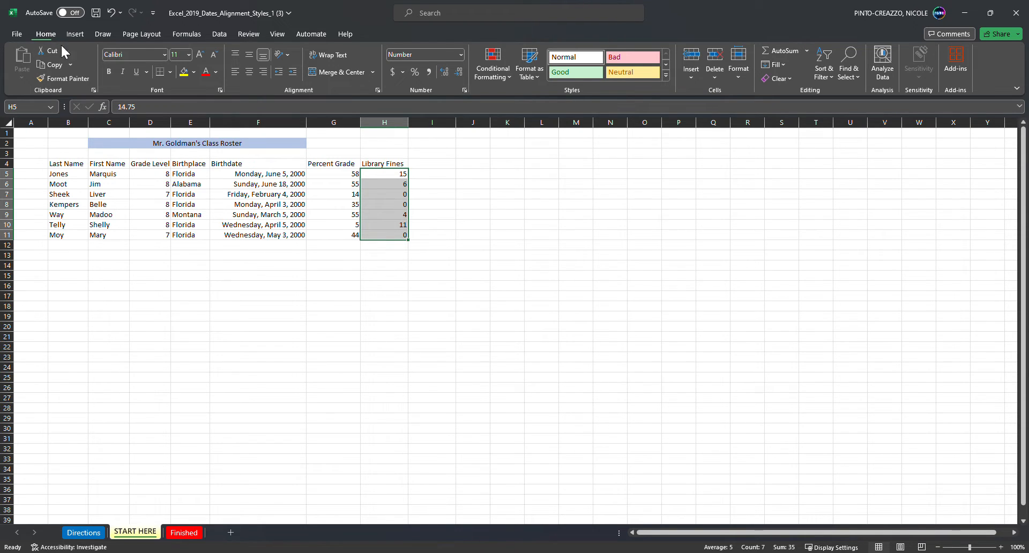
pyautogui.click(444, 72)
pyautogui.click(444, 71)
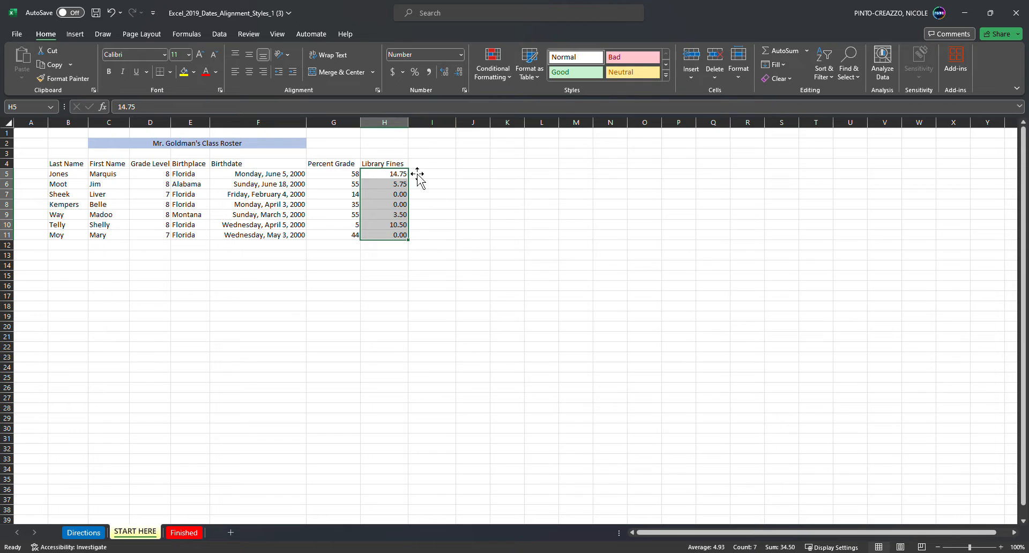
pyautogui.click(406, 213)
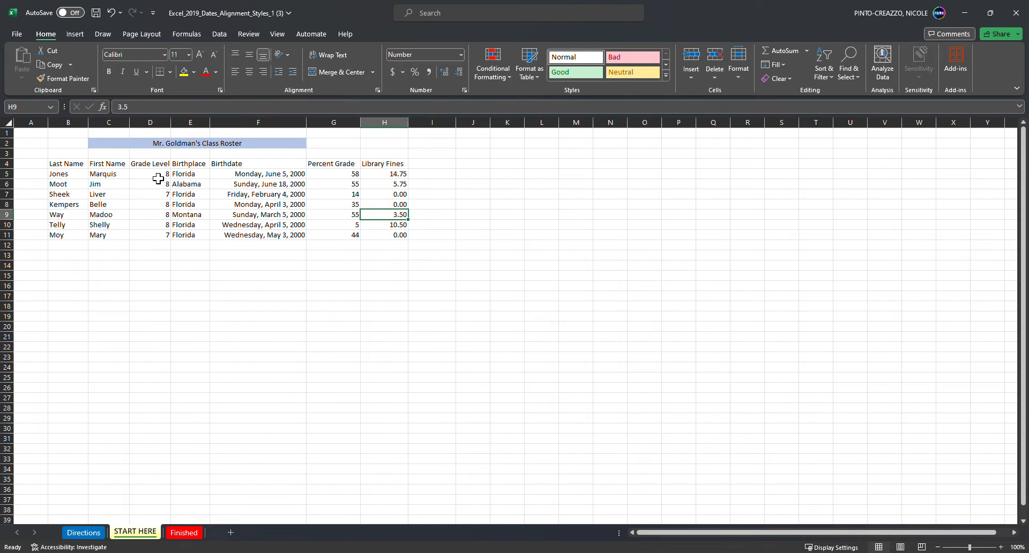
# Step: Set column D's horizontal alignment to a right indent of 1
pyautogui.click(161, 124)
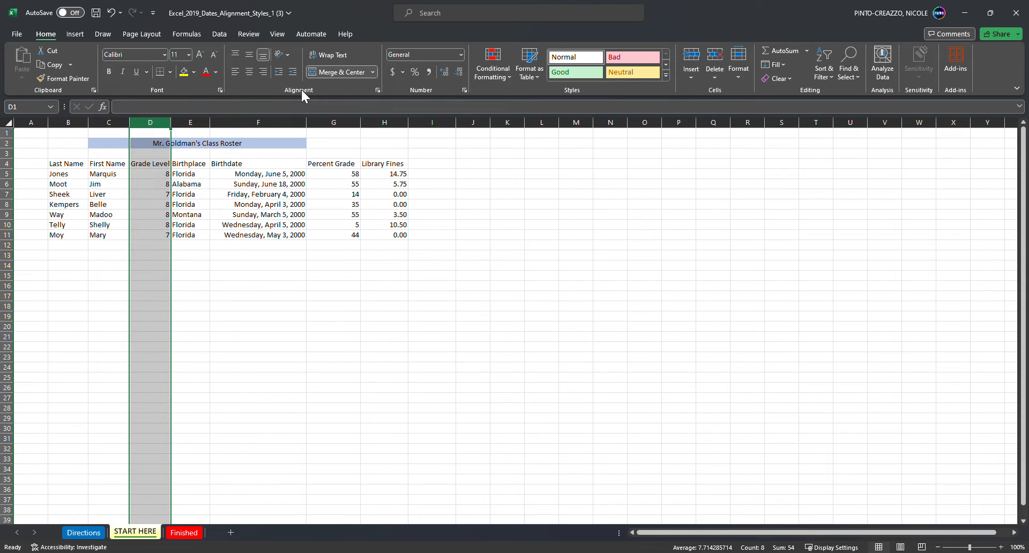
pyautogui.click(377, 90)
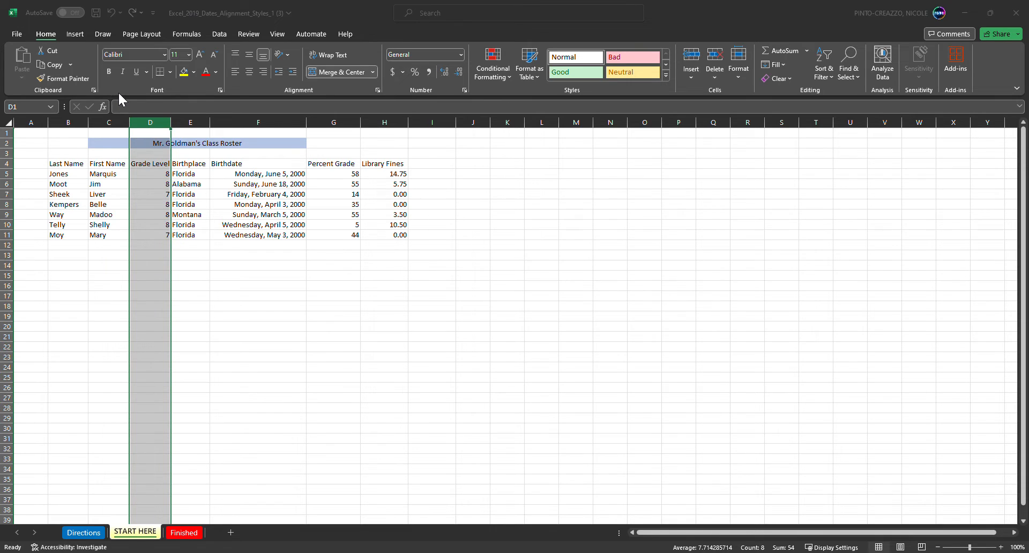
pyautogui.click(267, 284)
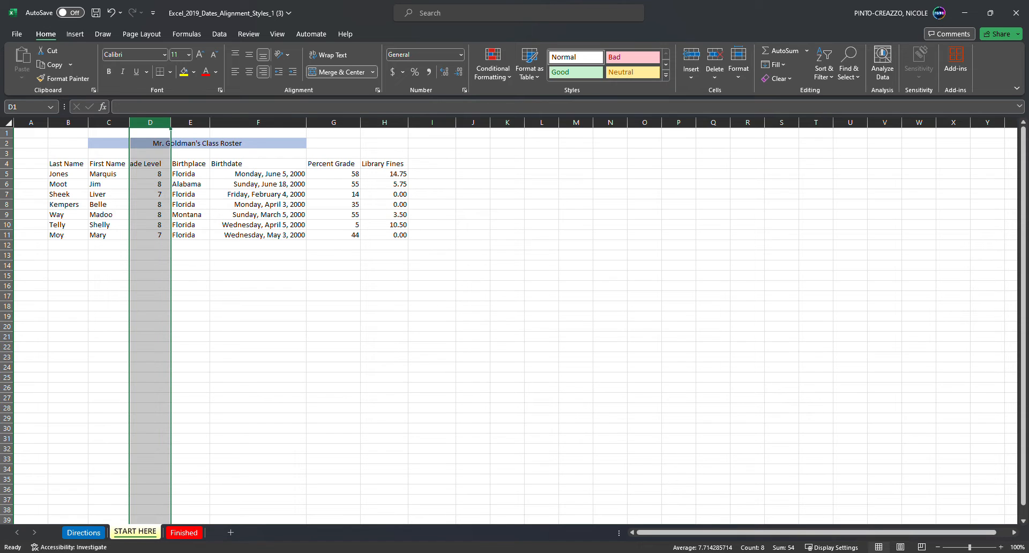
pyautogui.click(295, 256)
# Step: Format the birthdates in cells F5 to F11 as Short Date and autofit column F
pyautogui.click(283, 178)
pyautogui.moveTo(283, 179); pyautogui.dragTo(276, 242)
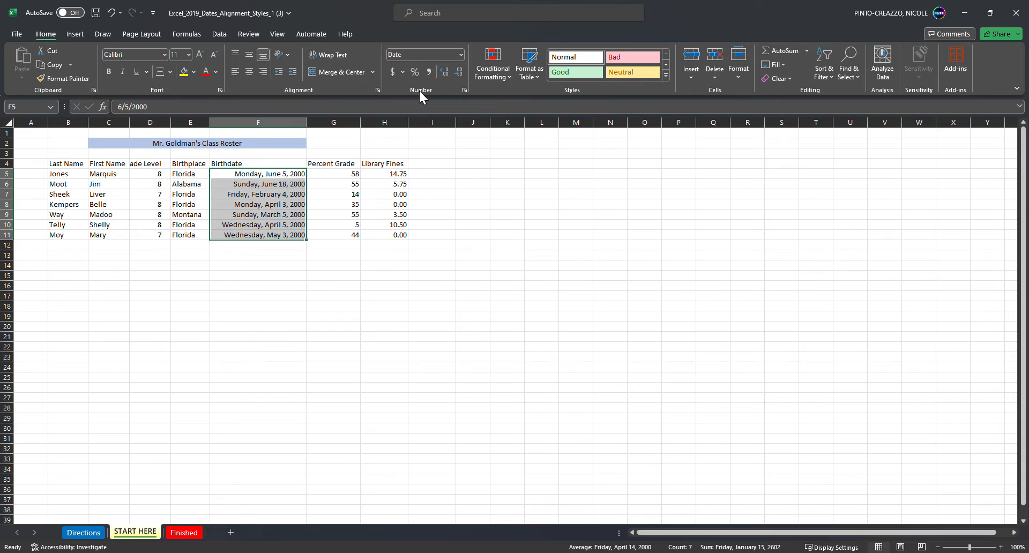
pyautogui.click(461, 54)
pyautogui.click(437, 183)
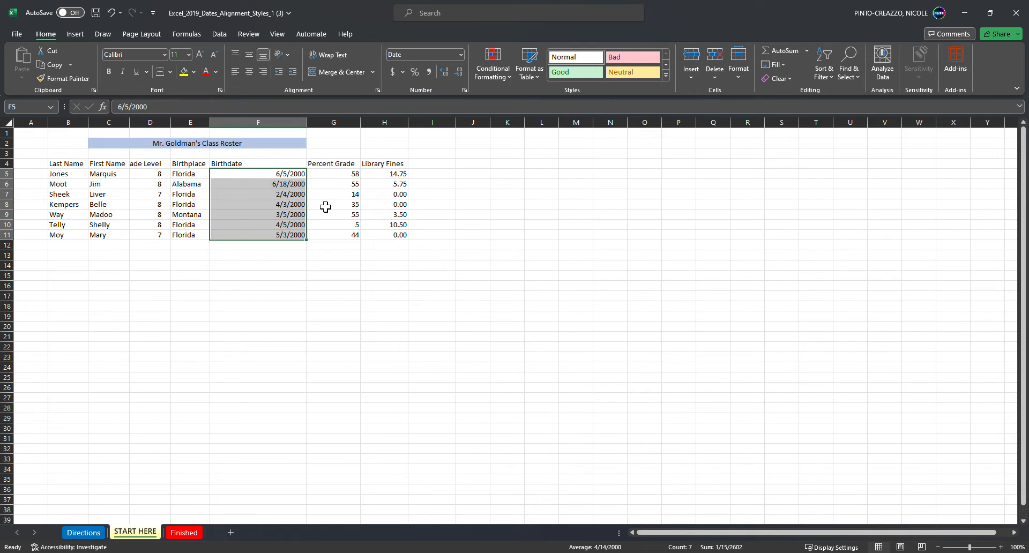
pyautogui.doubleClick(314, 129)
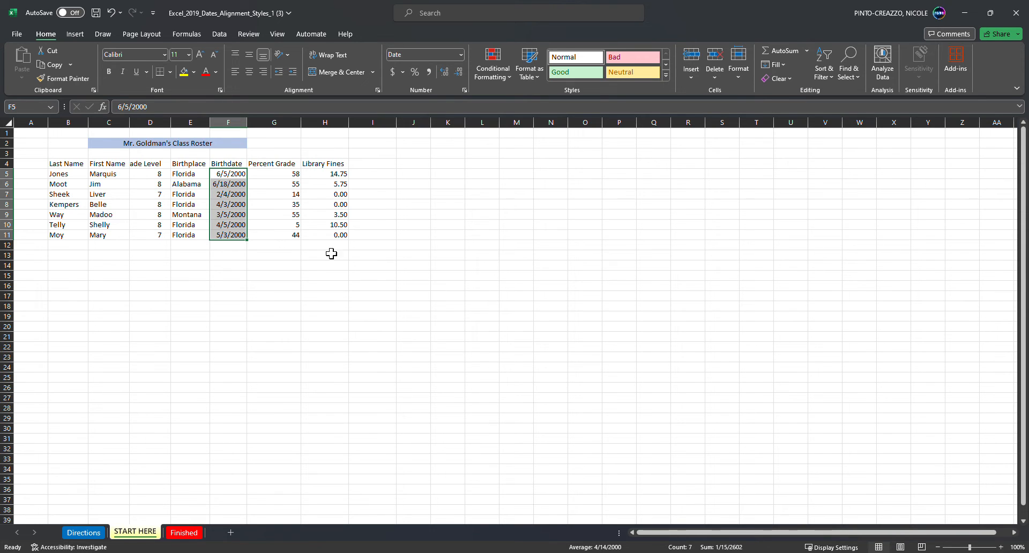
# Step: Insert a picture of a student at cell B13
pyautogui.click(74, 261)
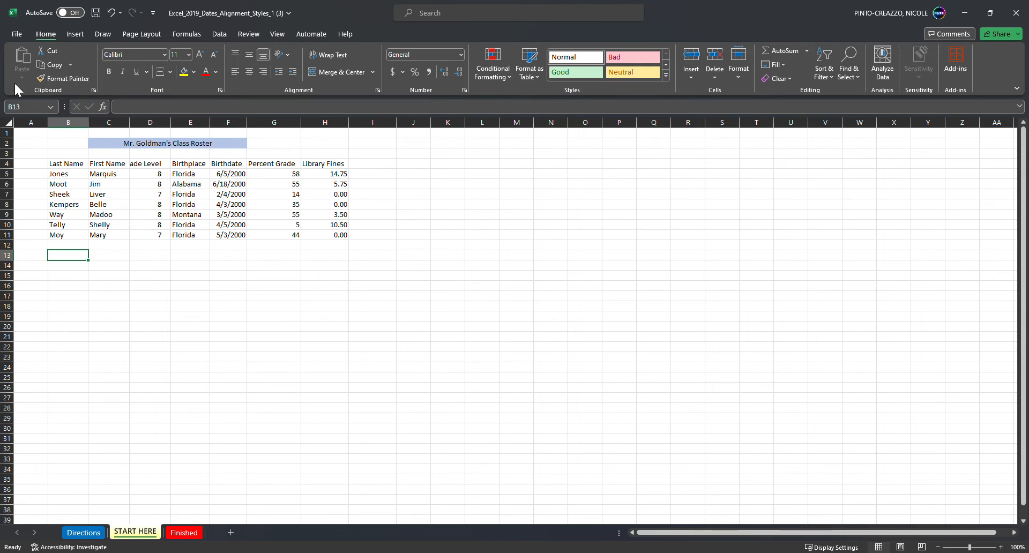
pyautogui.click(75, 34)
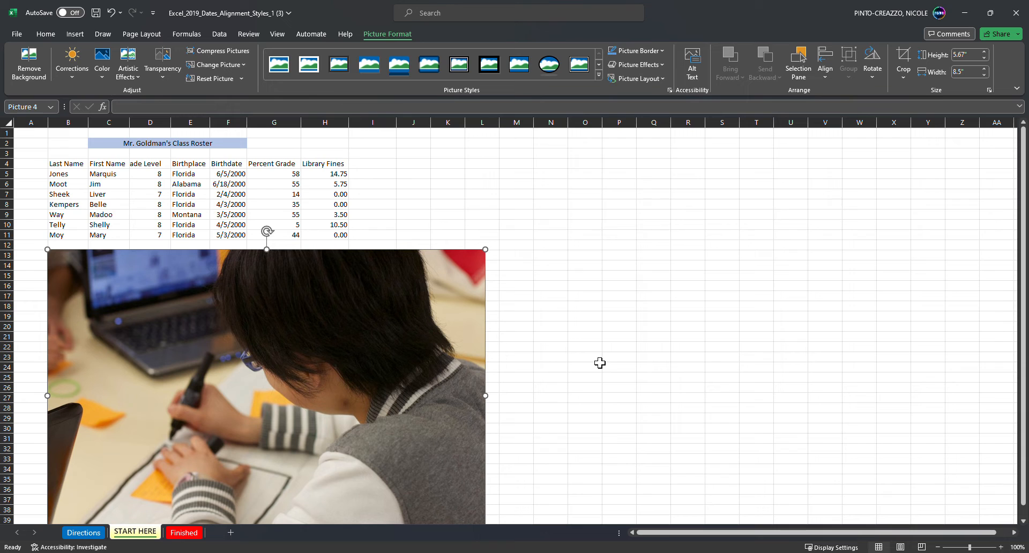
pyautogui.click(544, 319)
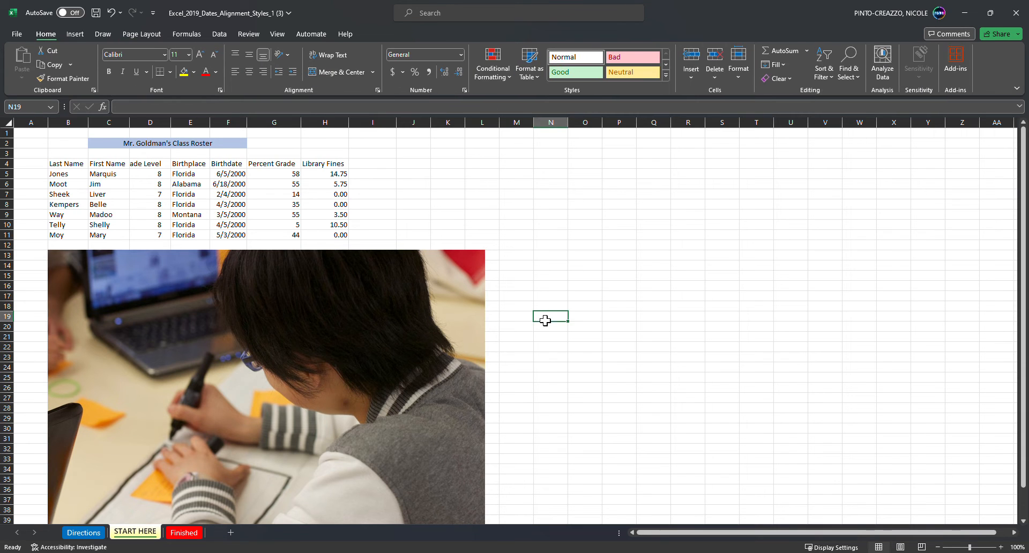
# Step: Crop the student picture to a rectangle shape with two diagonally opposite corners snipped
pyautogui.click(288, 340)
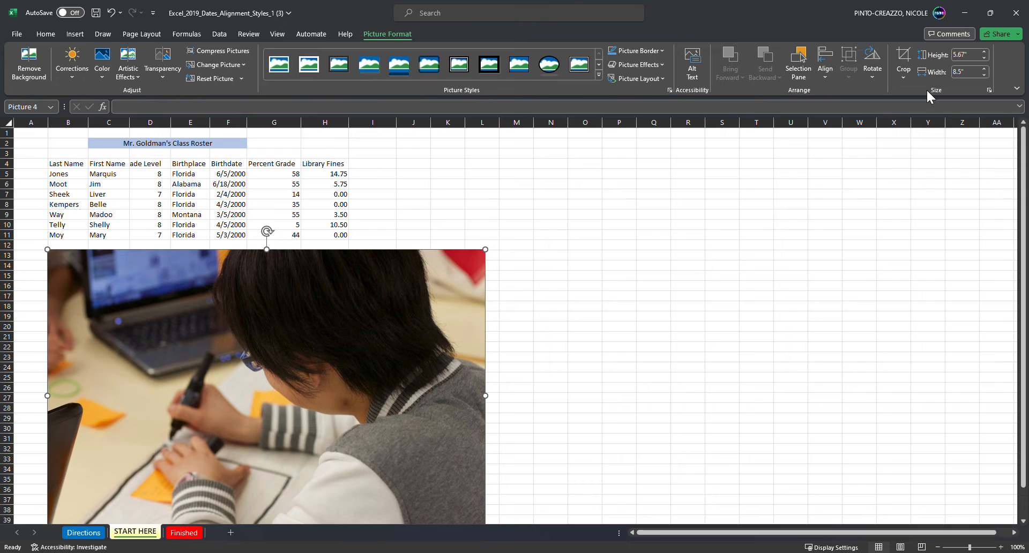
pyautogui.click(904, 58)
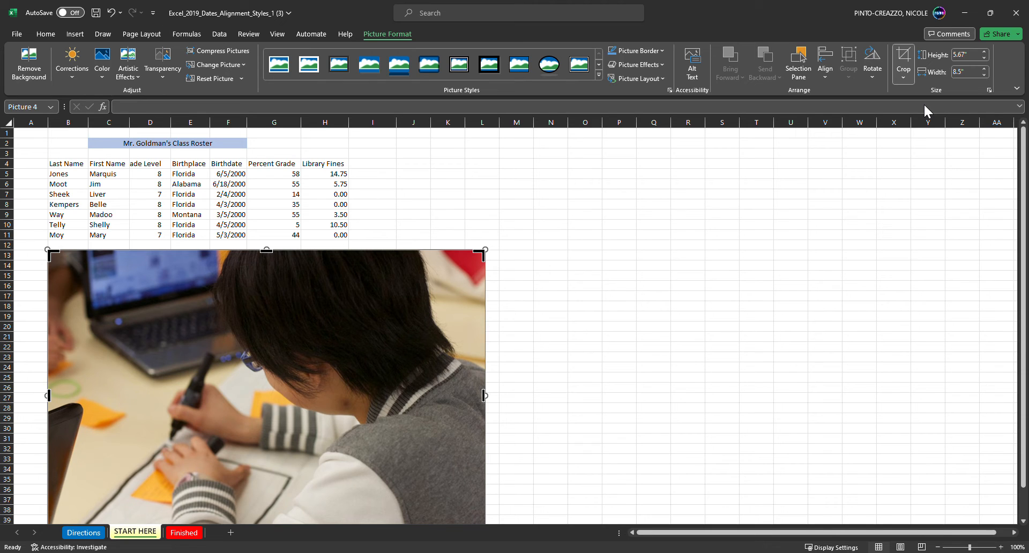
pyautogui.click(803, 127)
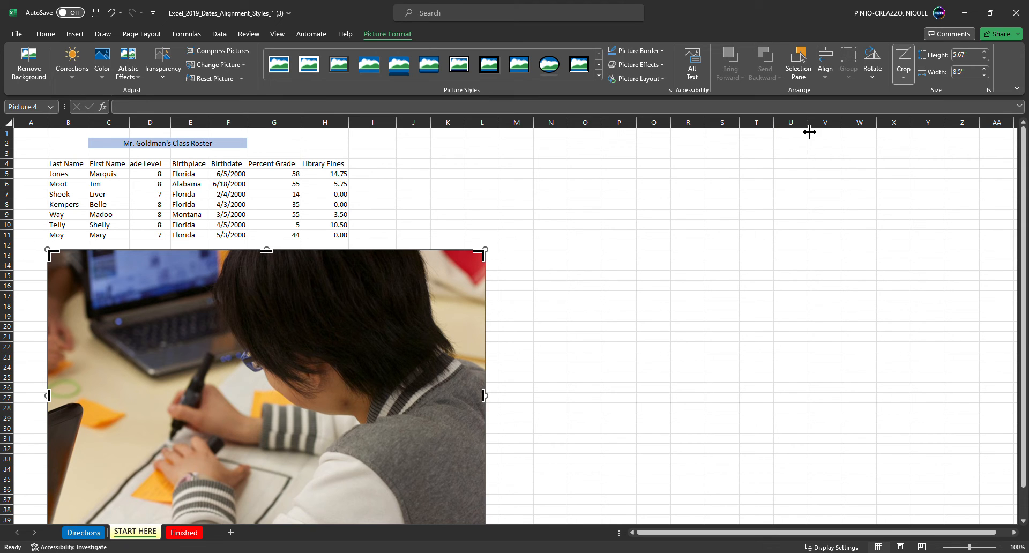
pyautogui.click(657, 265)
pyautogui.scroll(-3, 412, 339)
pyautogui.scroll(3, 411, 338)
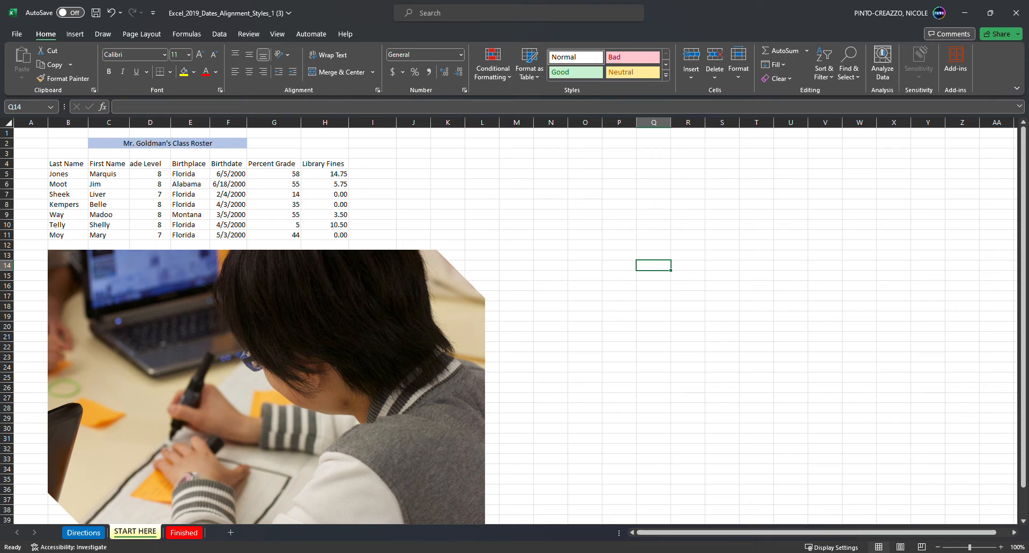
# Step: Give the student picture a purple border and thicken its line weight
pyautogui.click(298, 368)
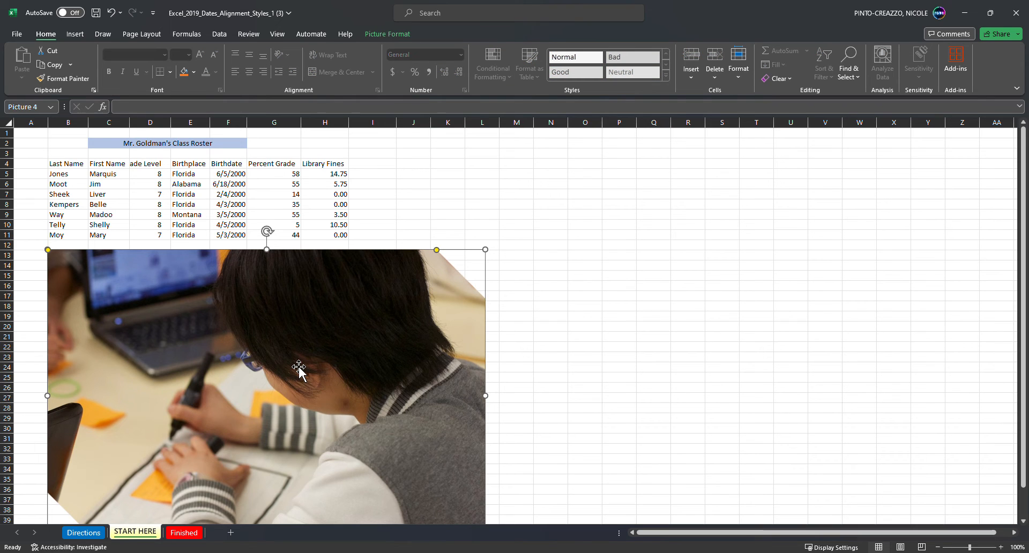
pyautogui.click(389, 33)
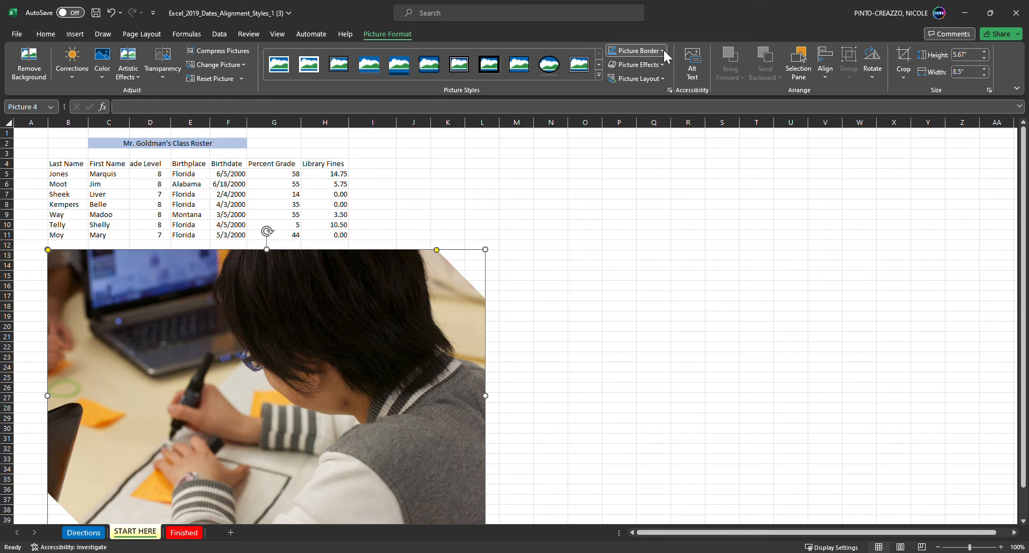
pyautogui.click(695, 167)
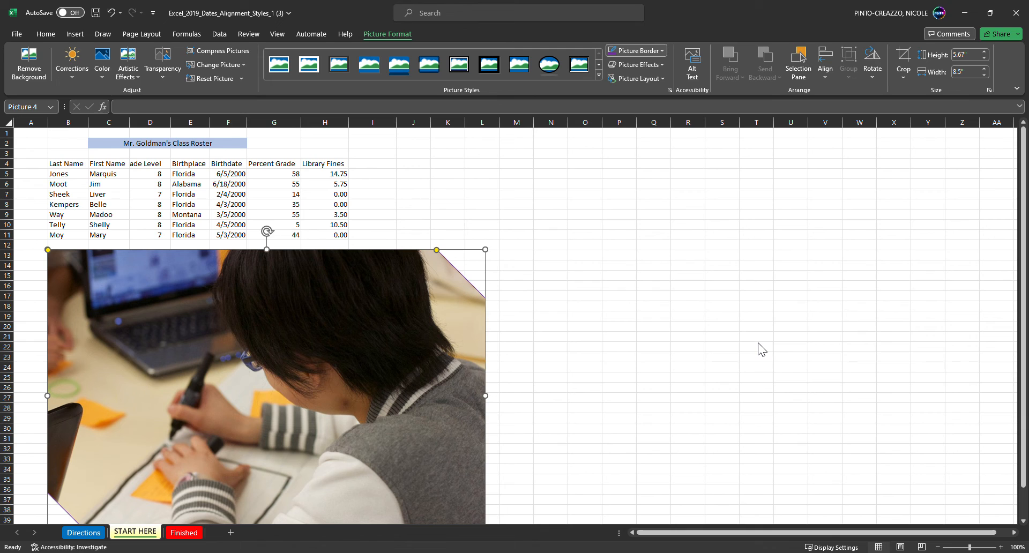
pyautogui.click(760, 301)
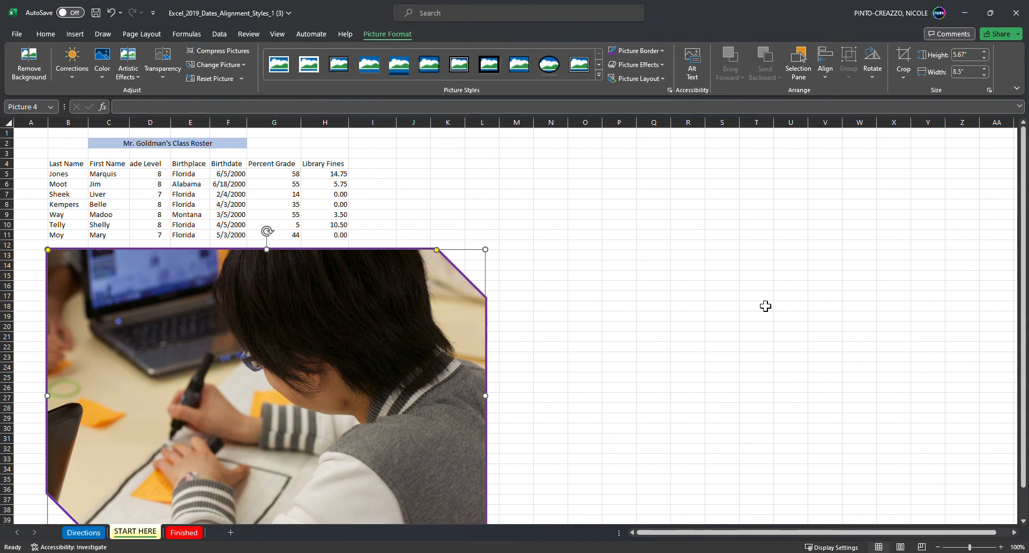
pyautogui.click(633, 306)
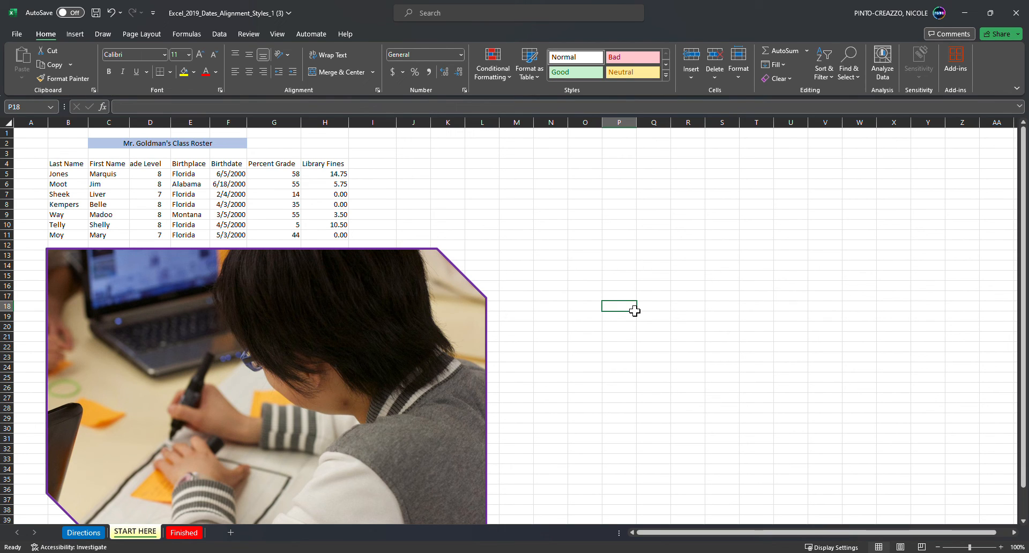
# Step: Enter M, M, F, F, M, F, F in cells I5 to I11, beside the library fines
pyautogui.click(371, 179)
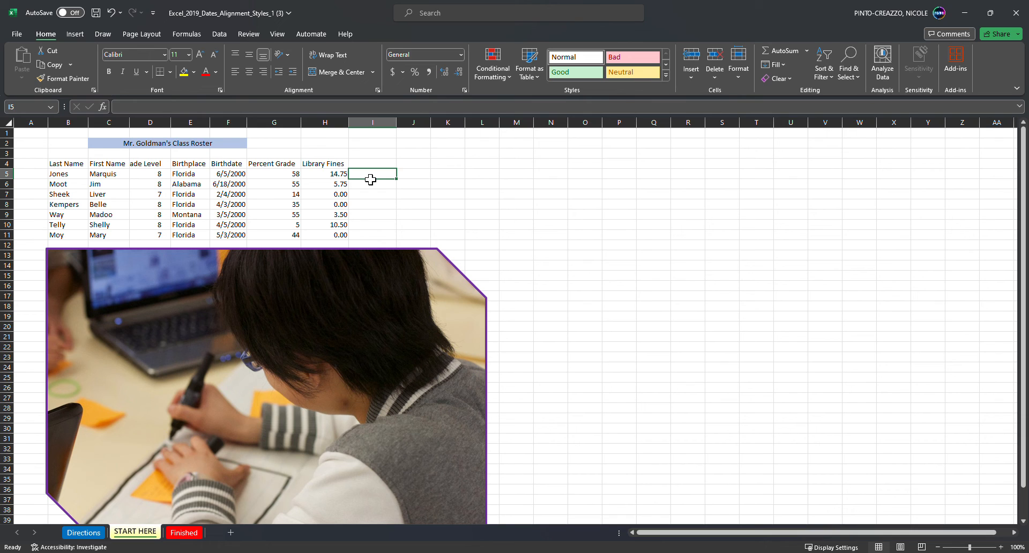
pyautogui.write('M')
pyautogui.press('Return')
pyautogui.write('M')
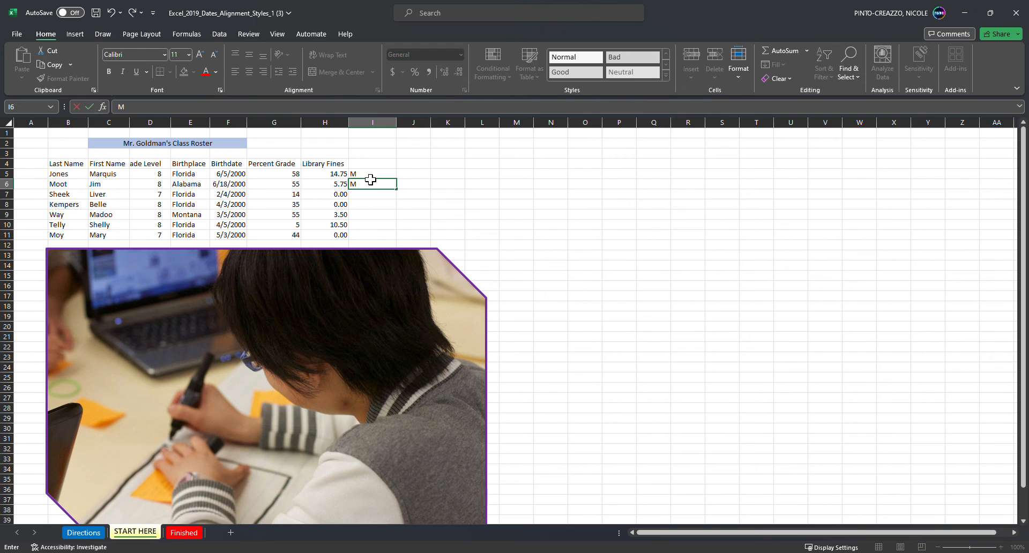
pyautogui.press('Return')
pyautogui.write('F')
pyautogui.press('Return')
pyautogui.write('F')
pyautogui.press('Return')
pyautogui.write('F')
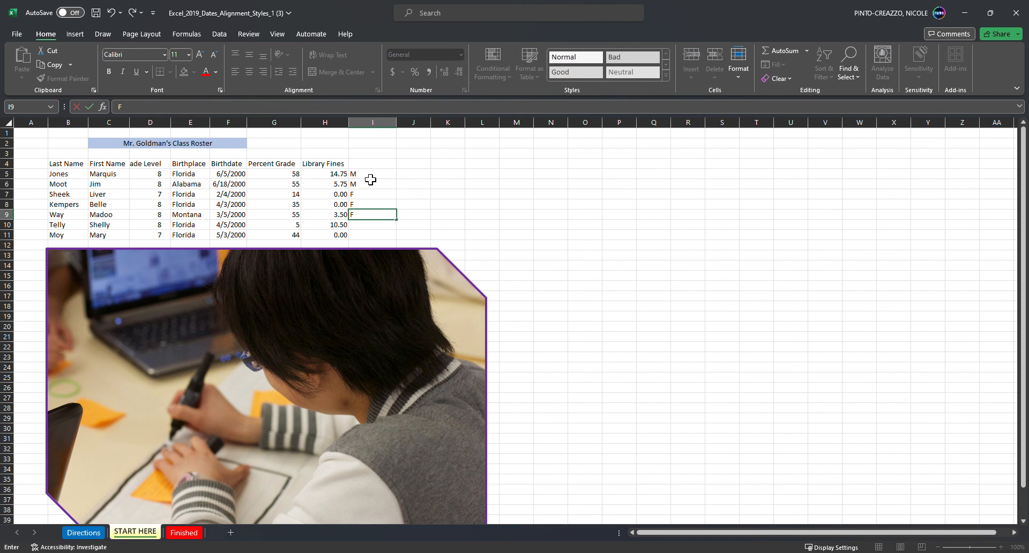
pyautogui.press('BackSpace')
pyautogui.write('M')
pyautogui.press('Return')
pyautogui.write('F')
pyautogui.press('Return')
pyautogui.write('F')
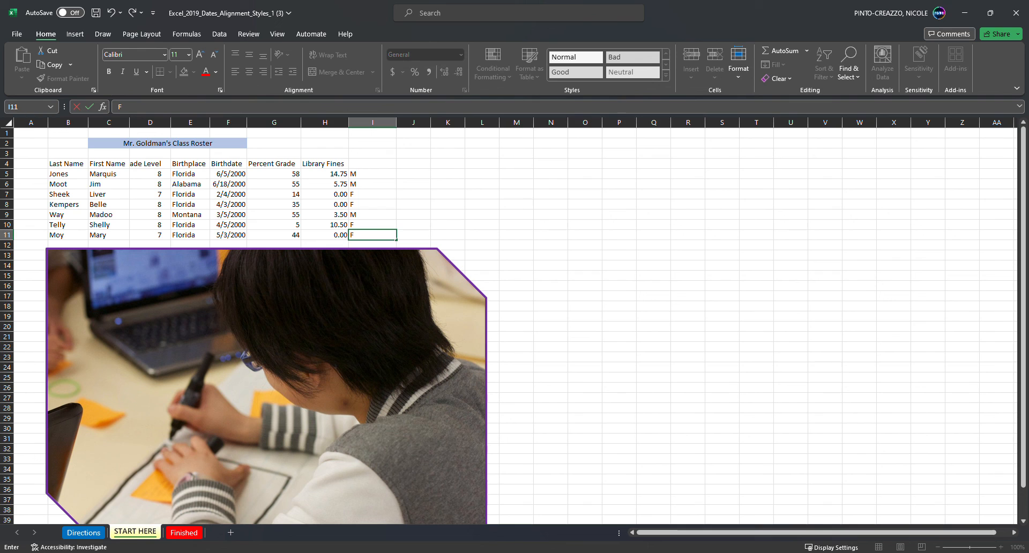
pyautogui.click(388, 196)
# Step: Apply a left indent to the M and F entries in cells I5 to I11
pyautogui.moveTo(379, 174); pyautogui.dragTo(381, 238)
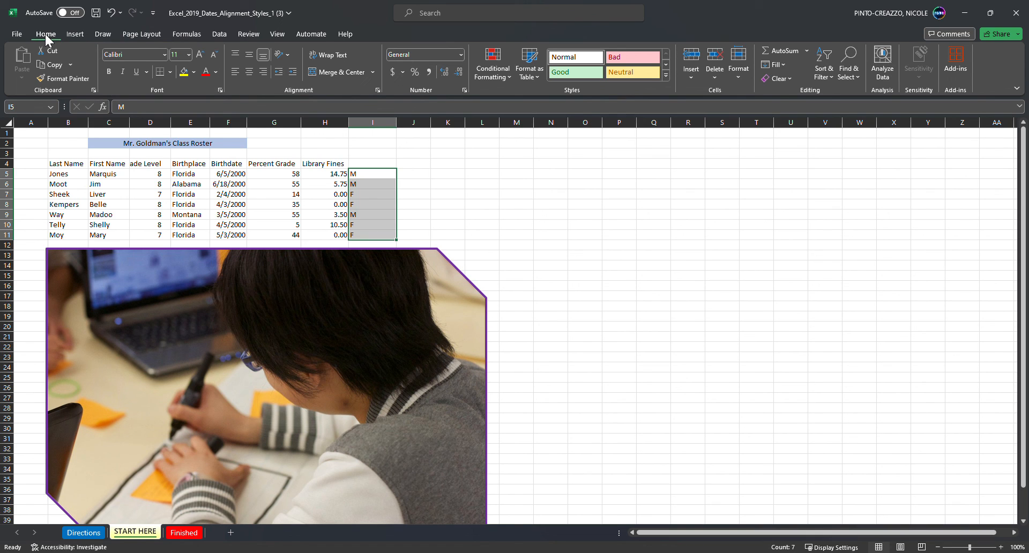
pyautogui.click(377, 90)
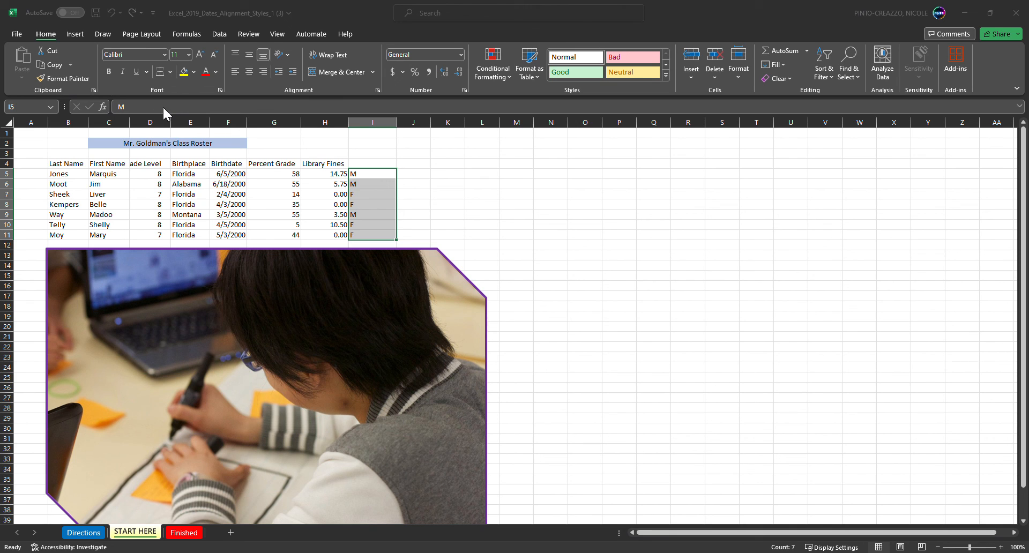
pyautogui.click(245, 299)
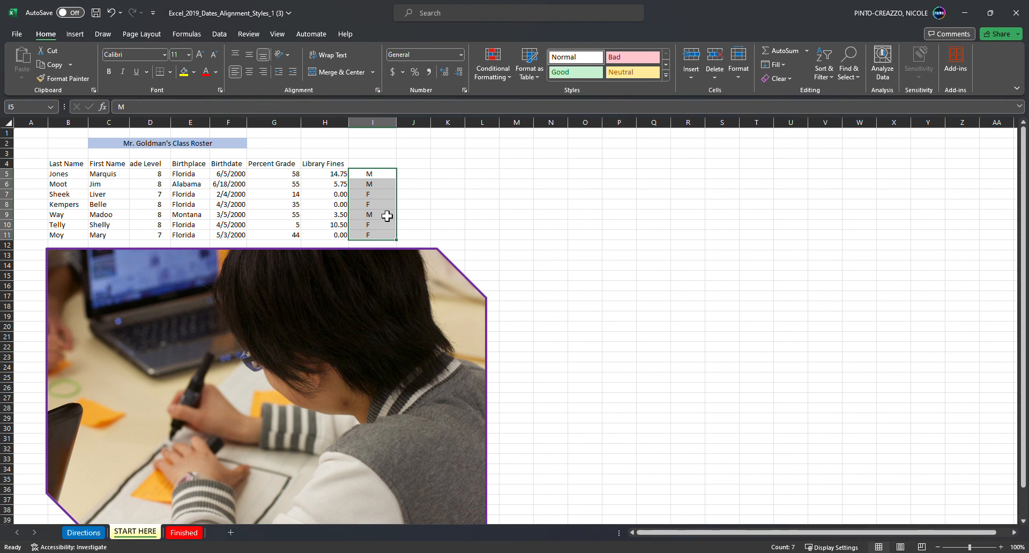
pyautogui.click(615, 268)
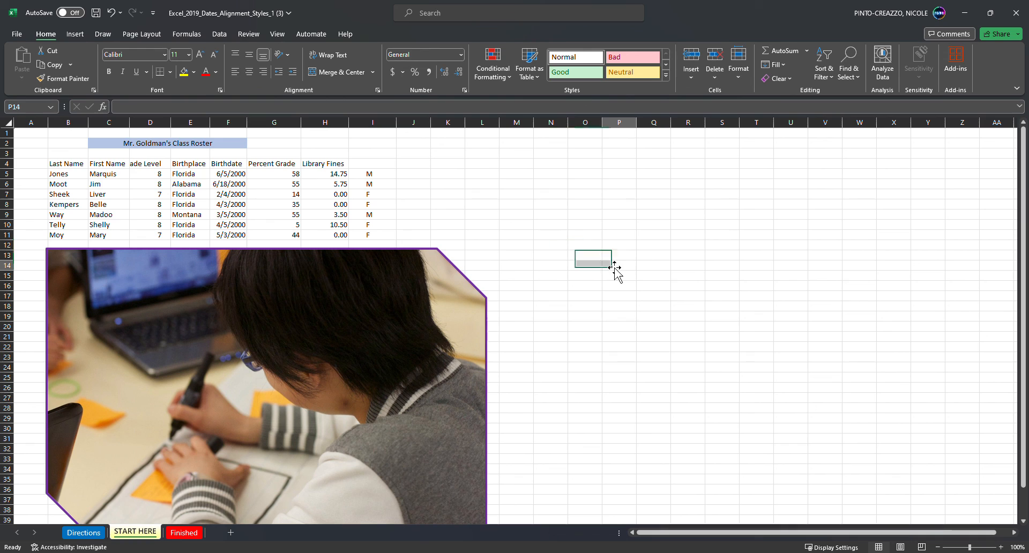